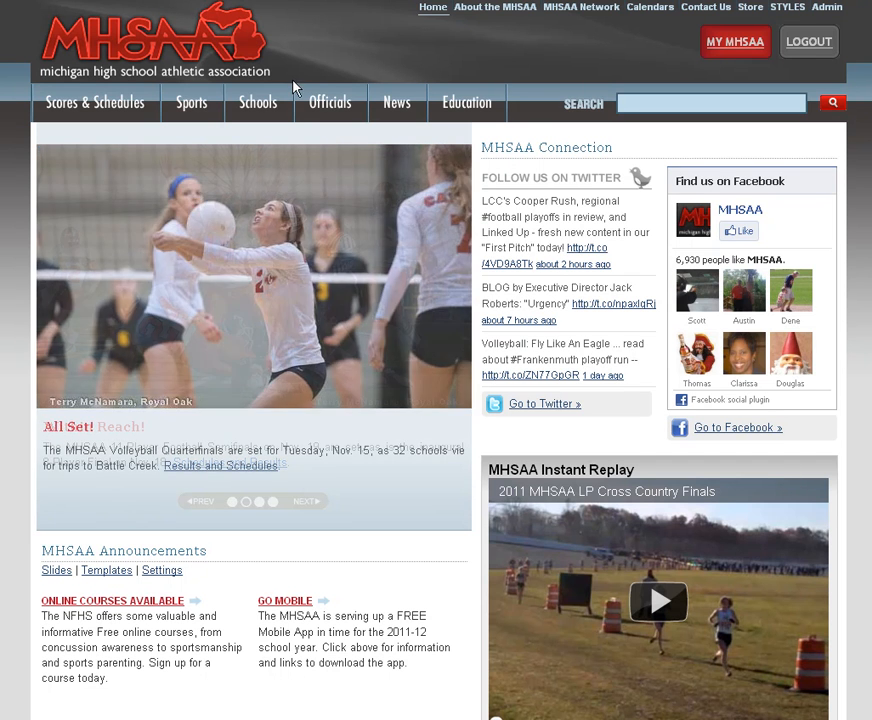
# Search the school directory for the school name "Dewitt" and open the DeWitt HS page.
pyautogui.click(266, 104)
pyautogui.click(387, 317)
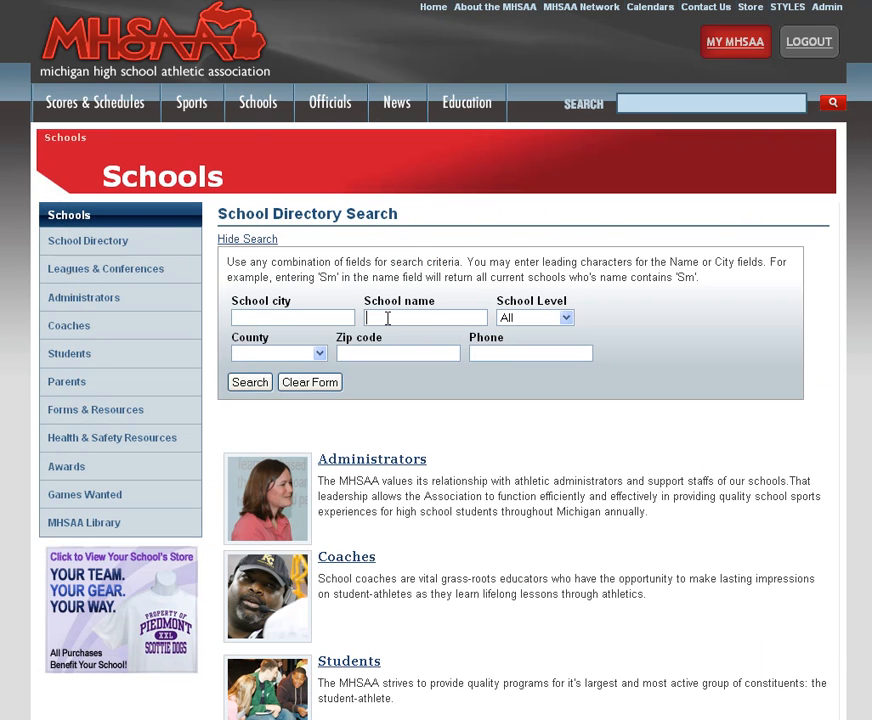
pyautogui.write('Dewitt')
pyautogui.click(386, 333)
pyautogui.click(251, 382)
pyautogui.click(238, 463)
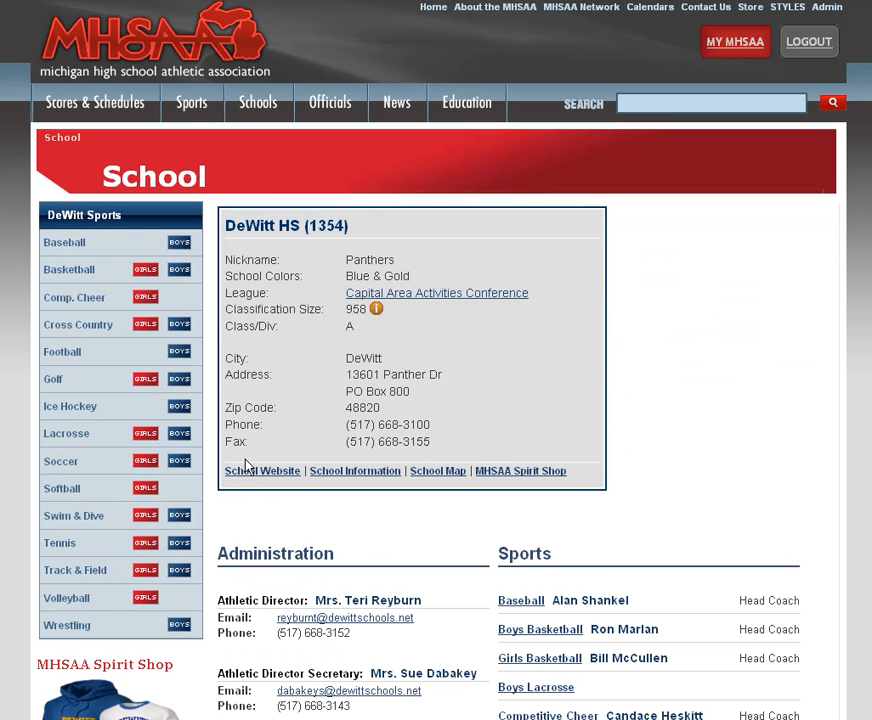
# Open DeWitt's girls basketball page at its 2011-12 schedule.
pyautogui.scroll(-3, 584, 356)
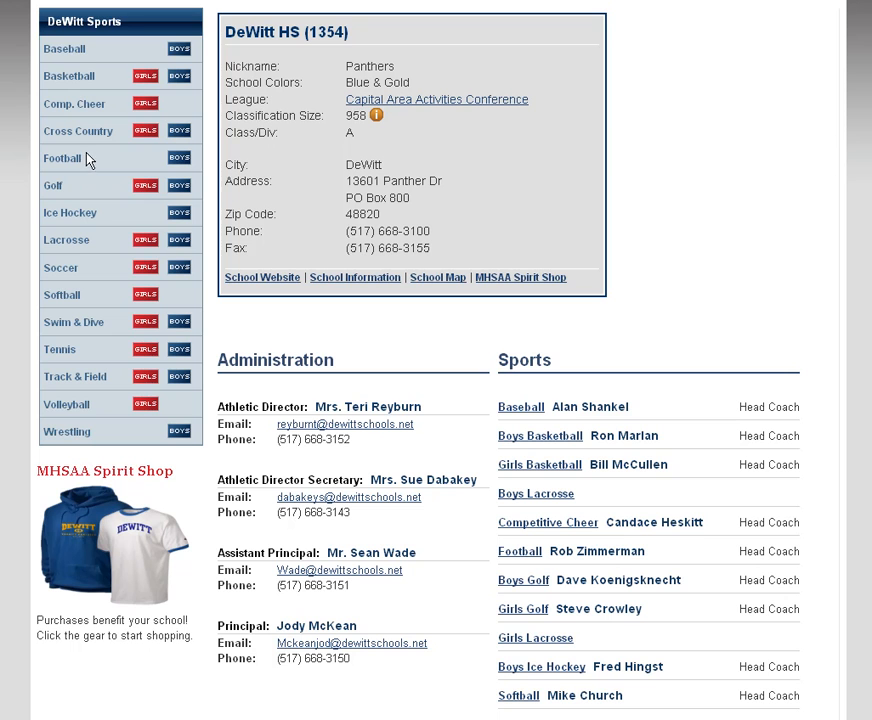
pyautogui.click(145, 80)
pyautogui.scroll(-1, 600, 250)
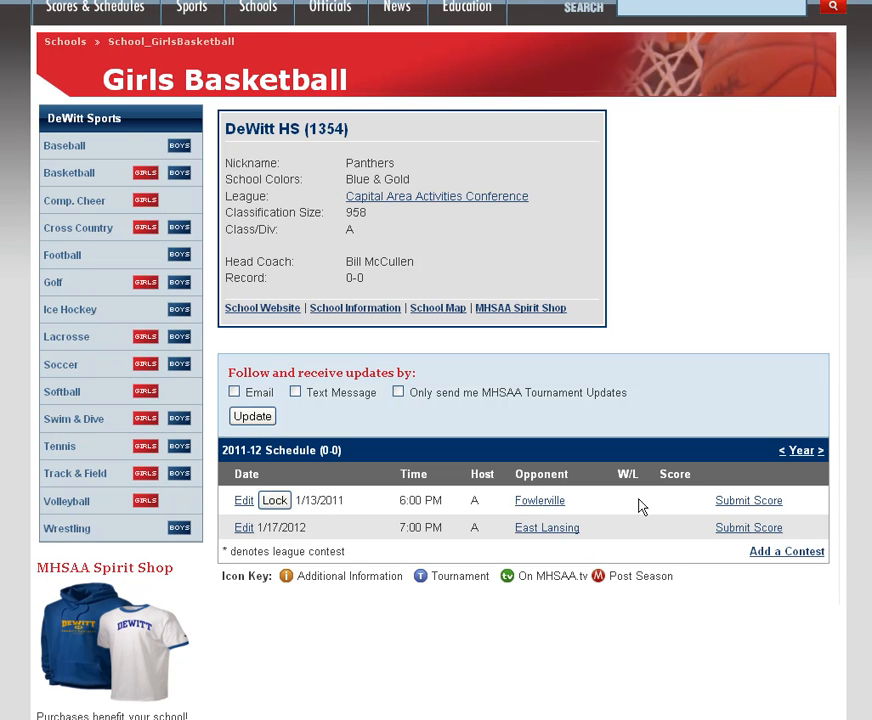
# Start a new head-to-head Dual/Normal girls basketball contest and add Portland as the competing school.
pyautogui.click(777, 552)
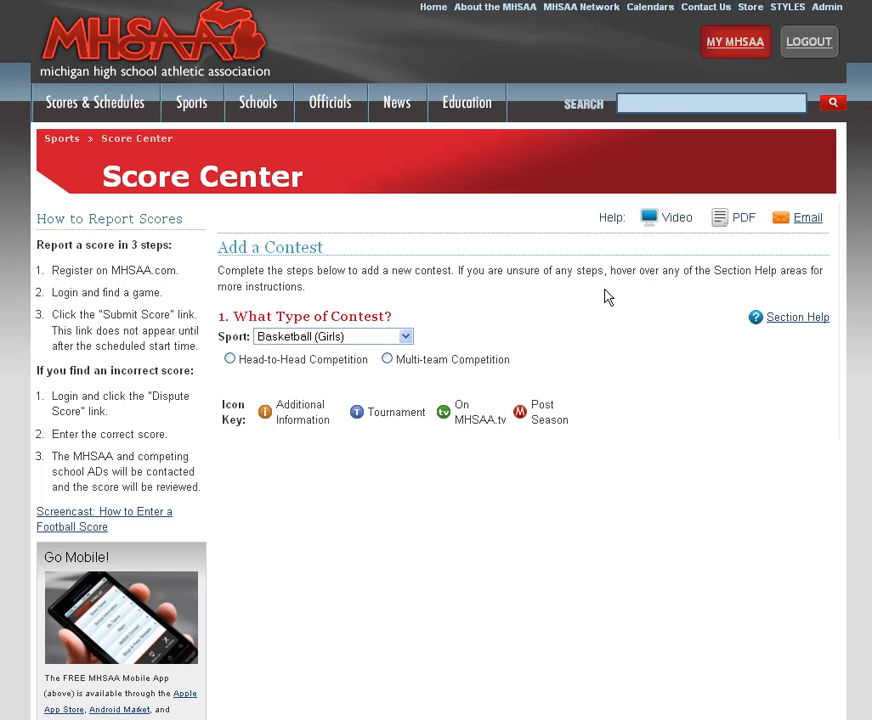
pyautogui.click(230, 359)
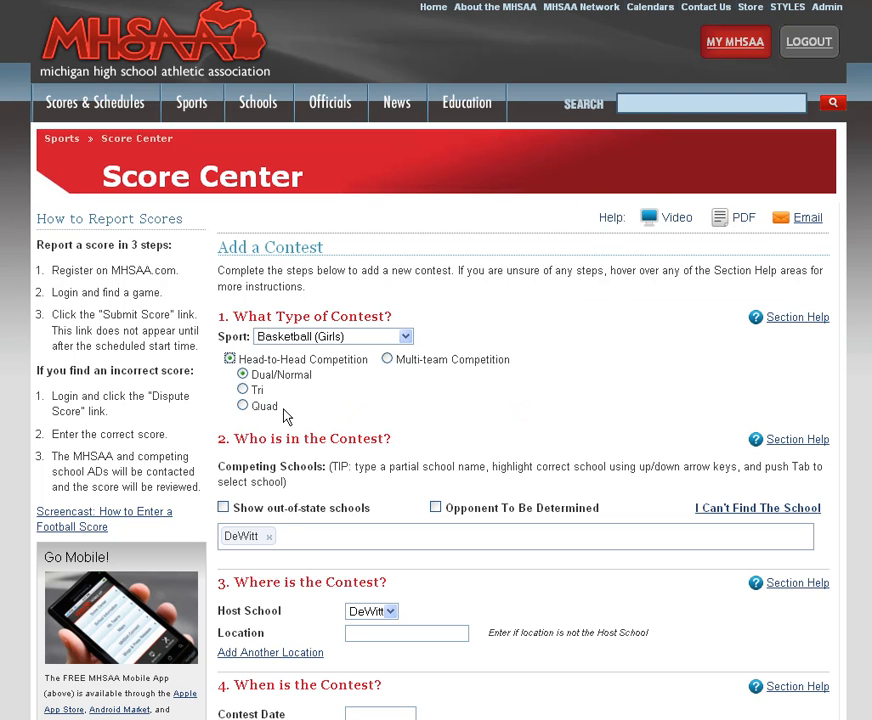
pyautogui.click(313, 539)
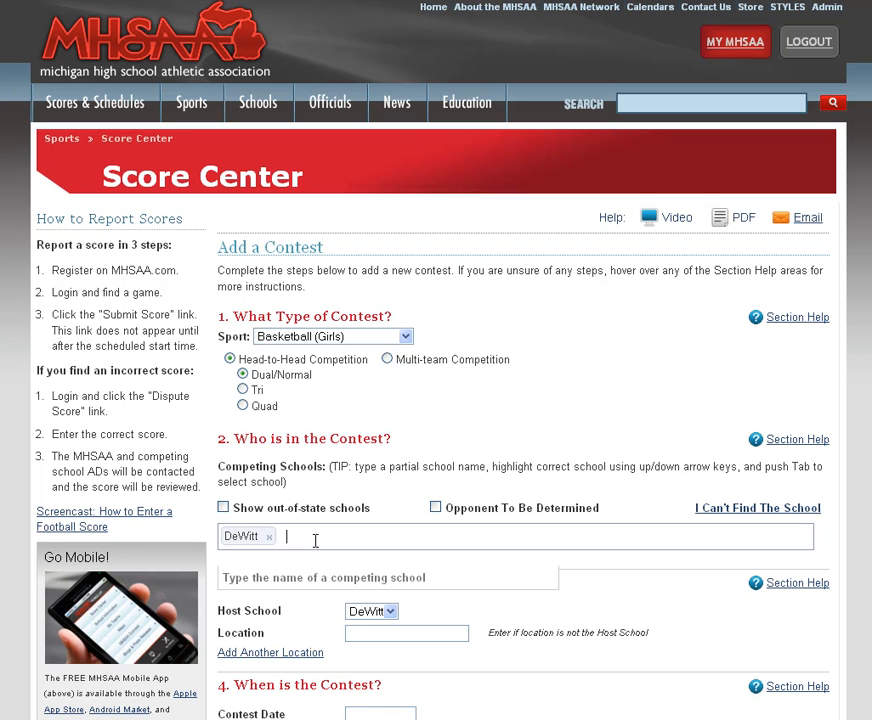
pyautogui.write('Portland')
pyautogui.press('Down')
pyautogui.press('Up')
pyautogui.press('Tab')
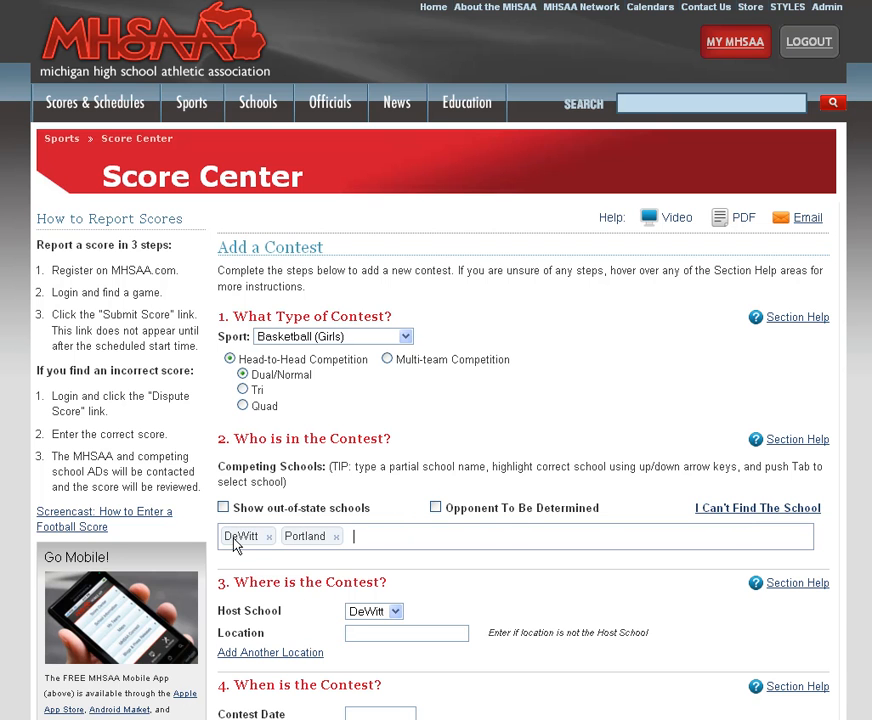
# Keep DeWitt as host school and set the contest to 12/01/2011 at 07:00 PM.
pyautogui.scroll(-3, 452, 537)
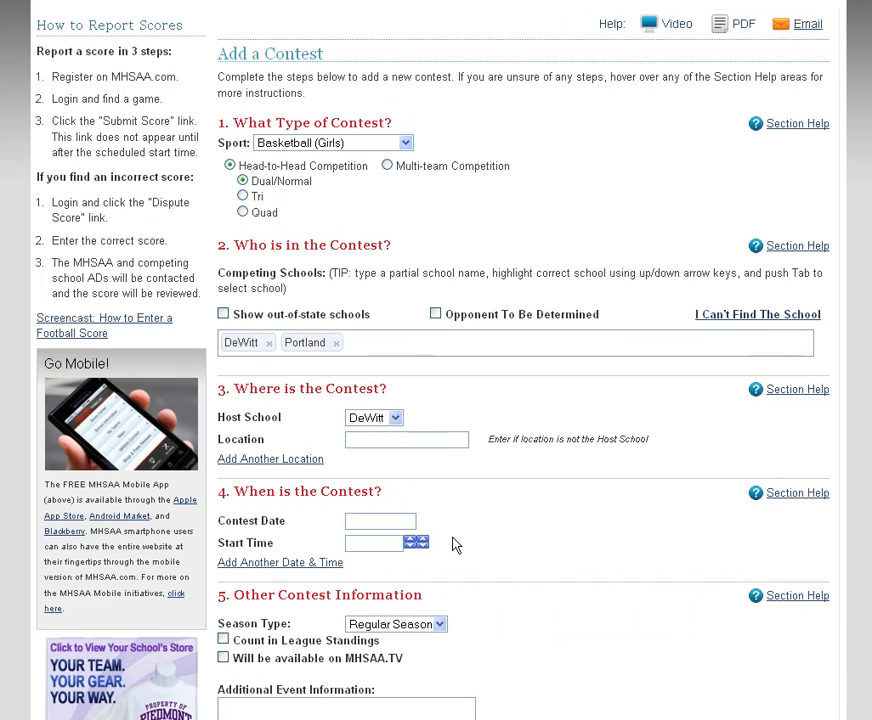
pyautogui.click(396, 420)
pyautogui.click(396, 420)
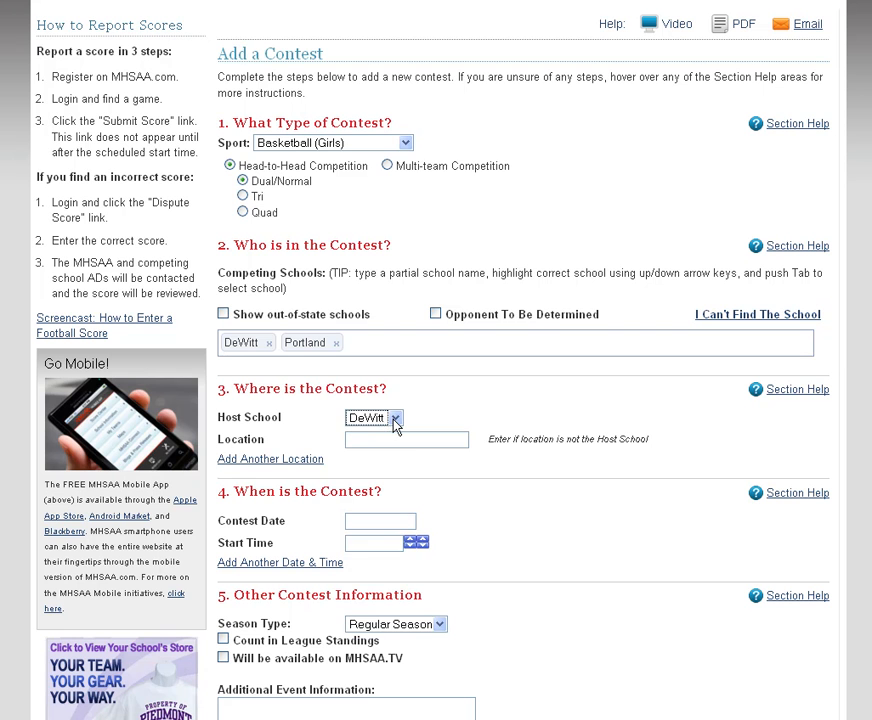
pyautogui.click(385, 521)
pyautogui.click(479, 559)
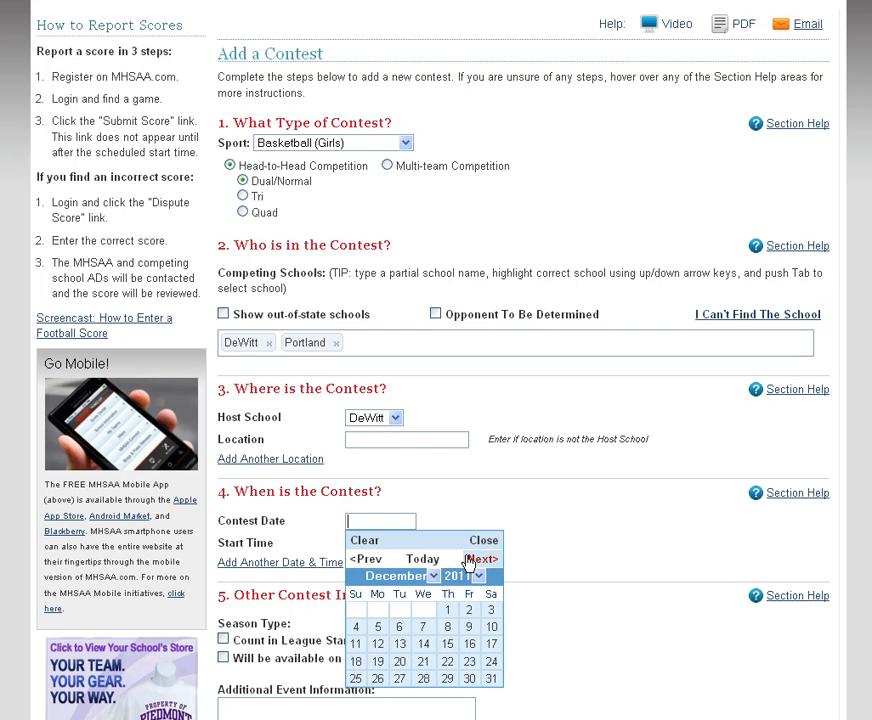
pyautogui.click(447, 610)
pyautogui.click(366, 545)
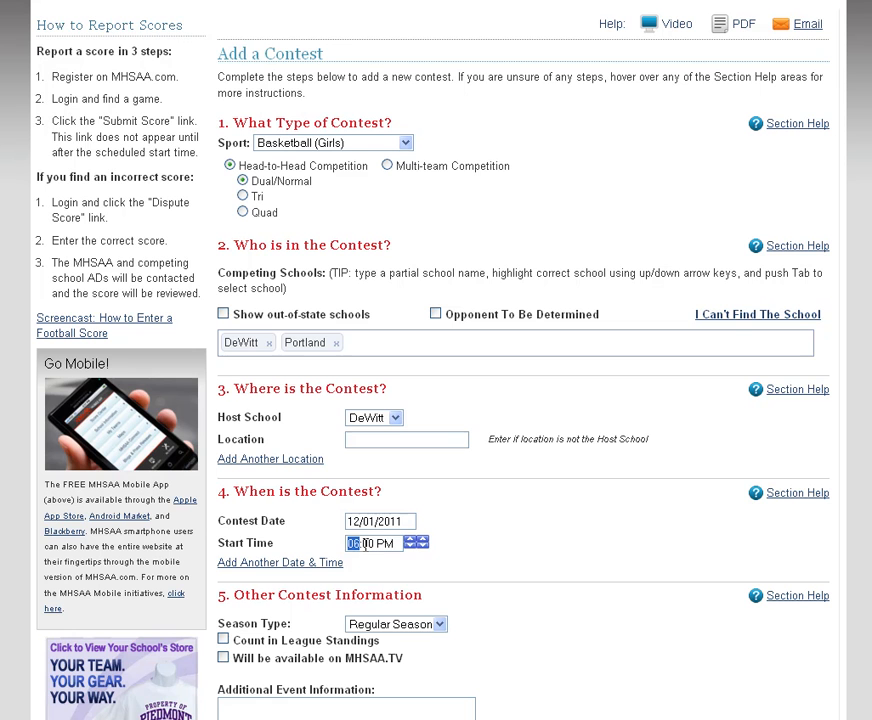
pyautogui.write('07')
# Leave the Portland contest out of the league standings and save it.
pyautogui.scroll(-2, 481, 555)
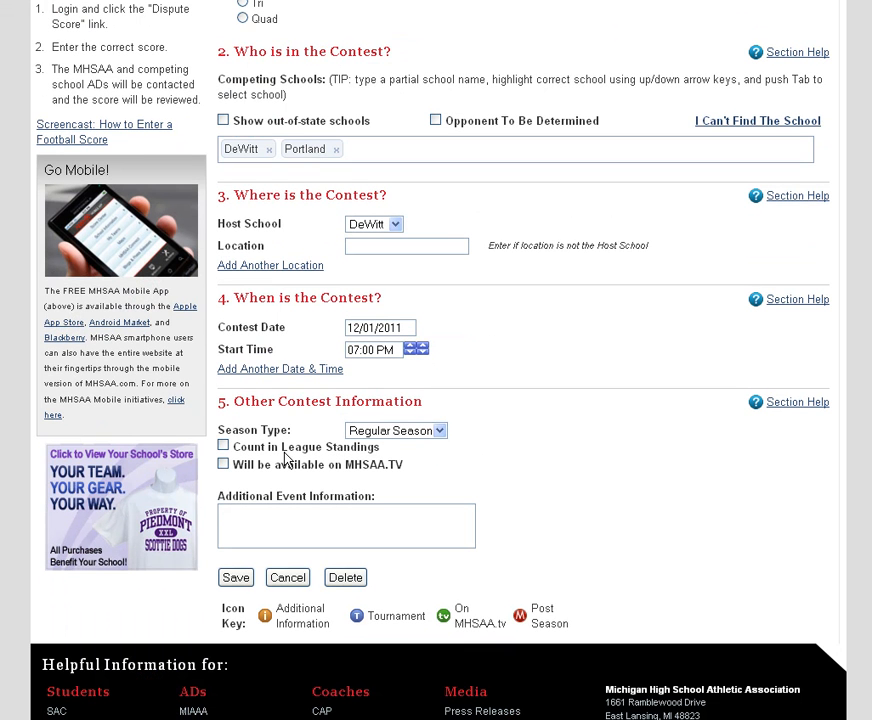
pyautogui.click(223, 448)
pyautogui.click(223, 447)
pyautogui.click(236, 579)
# Check the 12/1/2011 contest on both the DeWitt and Portland girls basketball schedules, returning to DeWitt's.
pyautogui.scroll(-3, 459, 525)
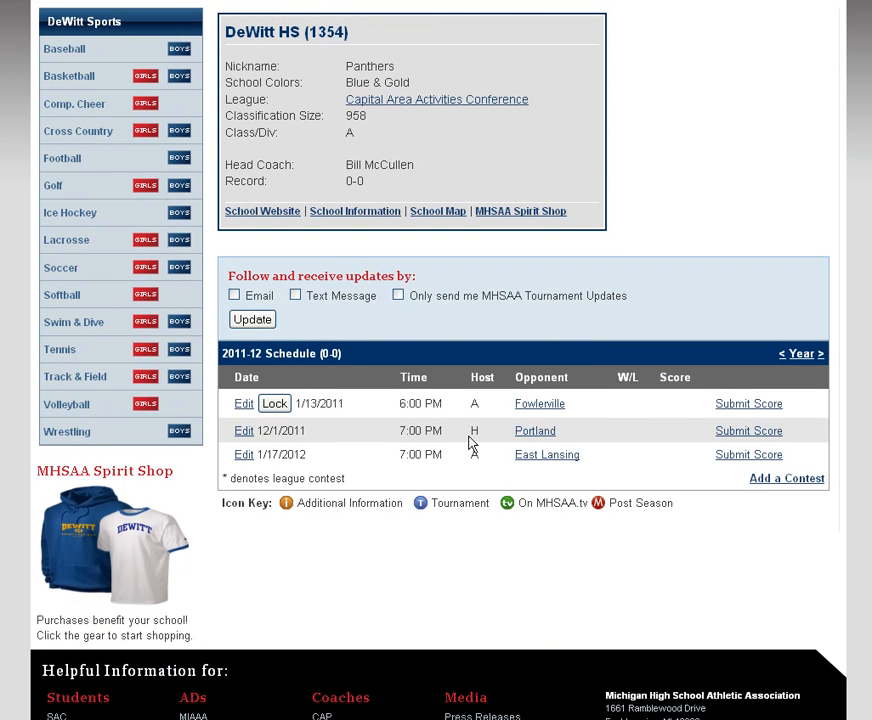
pyautogui.click(538, 432)
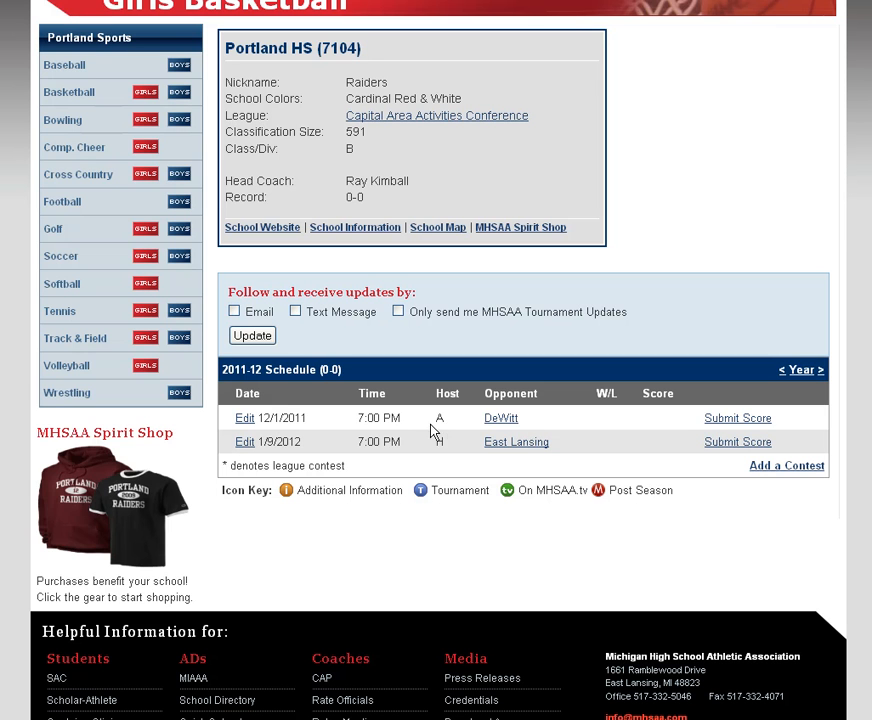
pyautogui.click(497, 420)
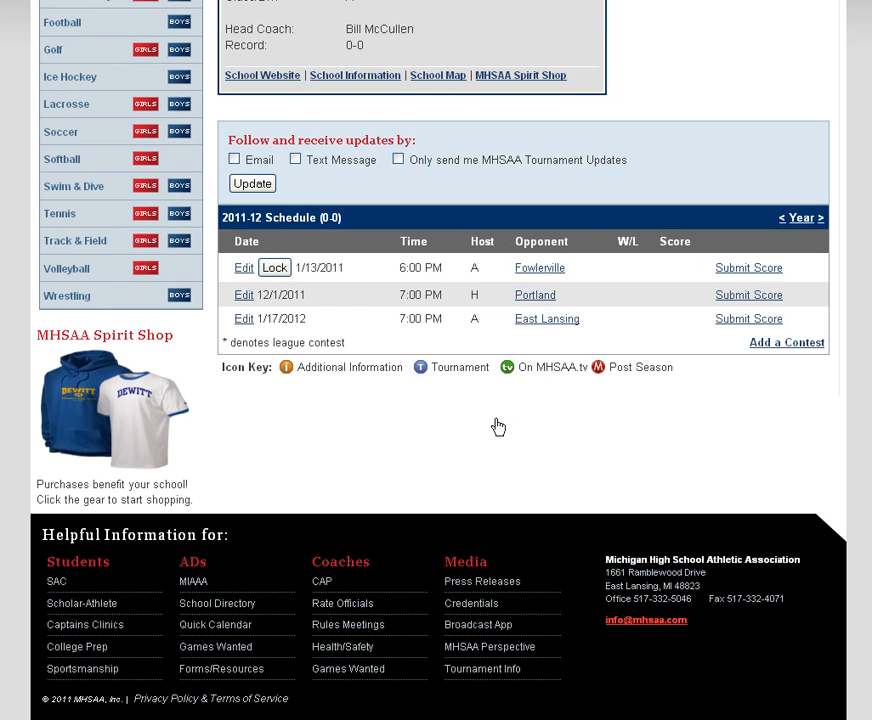
# Start another head-to-head contest for DeWitt and mark the opponent as to be determined.
pyautogui.click(789, 343)
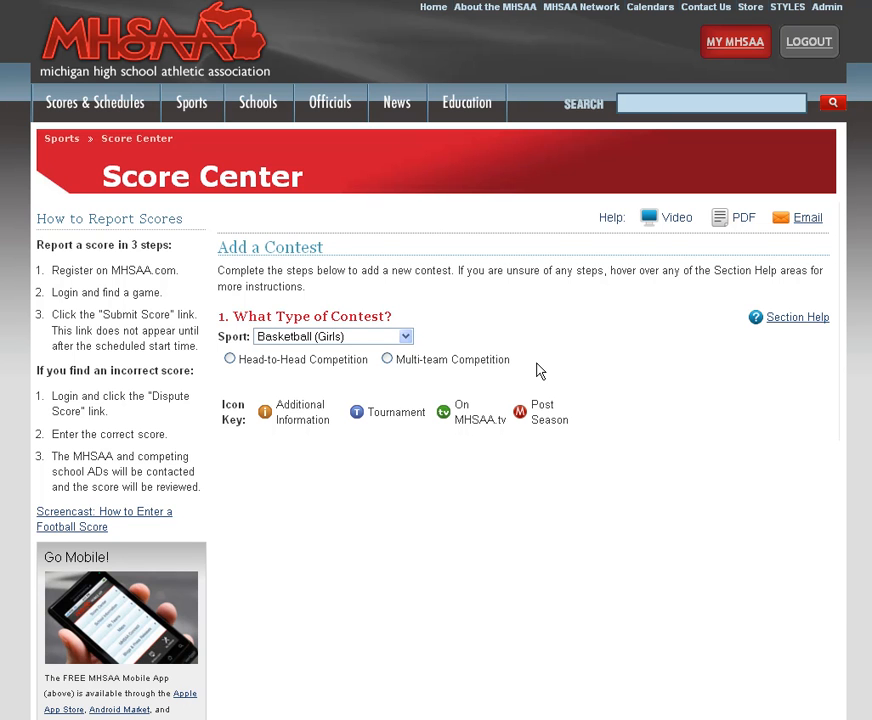
pyautogui.click(229, 360)
pyautogui.scroll(-3, 405, 459)
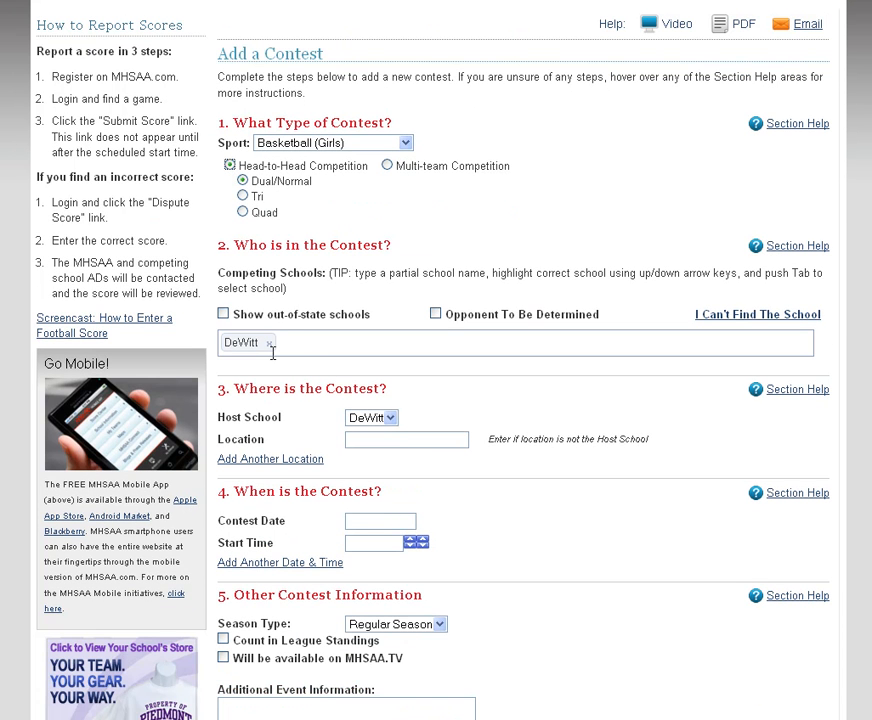
pyautogui.click(436, 316)
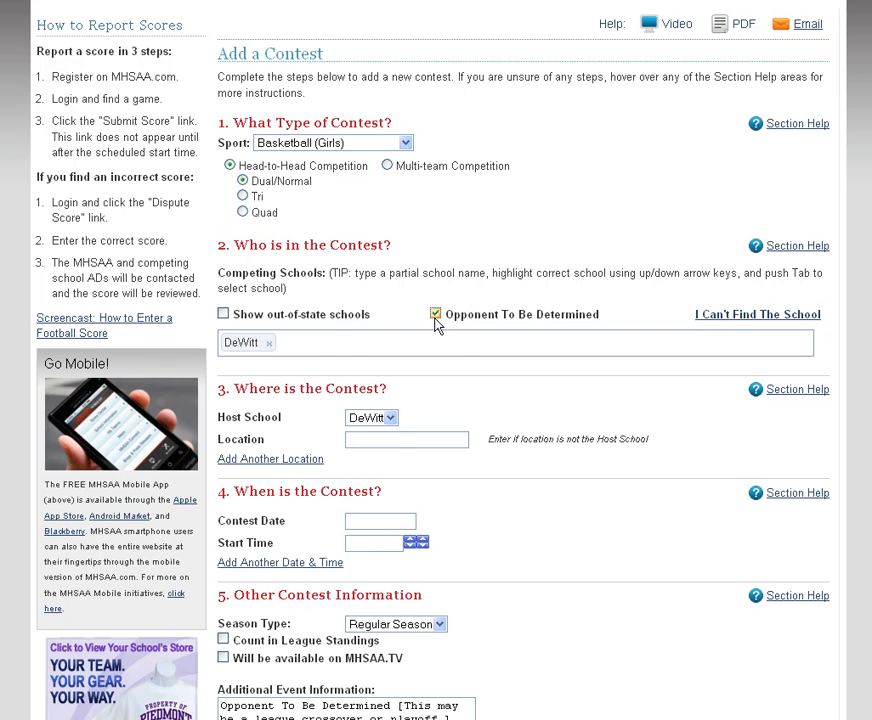
# Keep DeWitt as host school and set the contest location to Detroit Country Day Junior High.
pyautogui.scroll(-2, 444, 409)
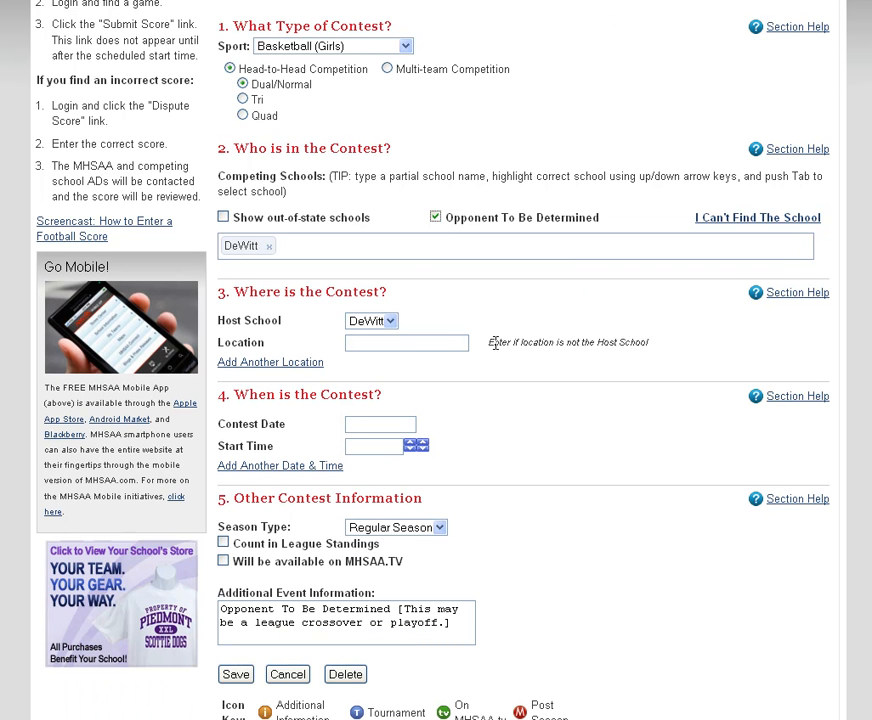
pyautogui.click(390, 321)
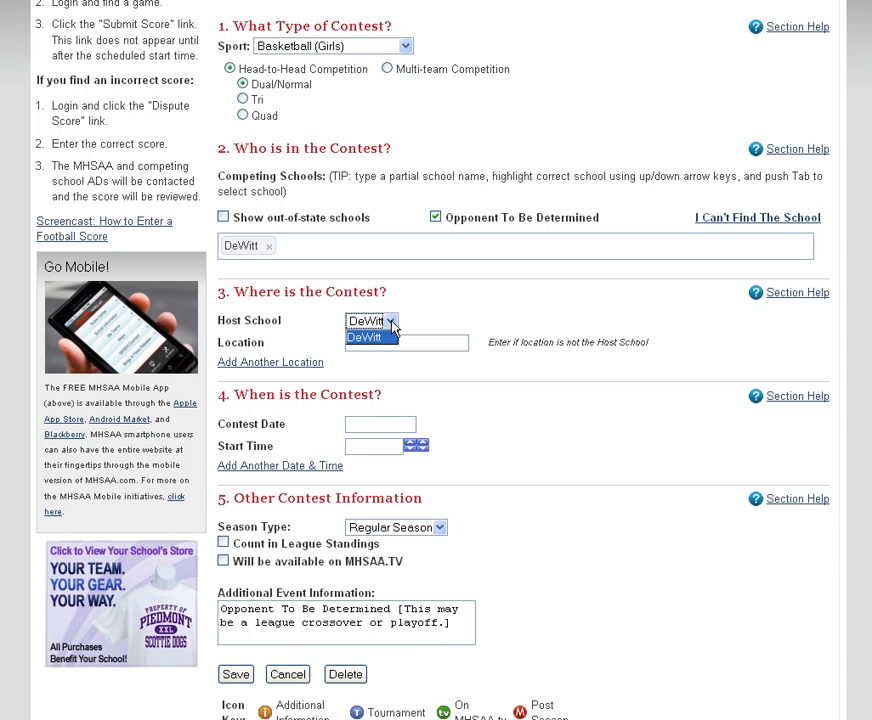
pyautogui.click(392, 322)
pyautogui.click(378, 341)
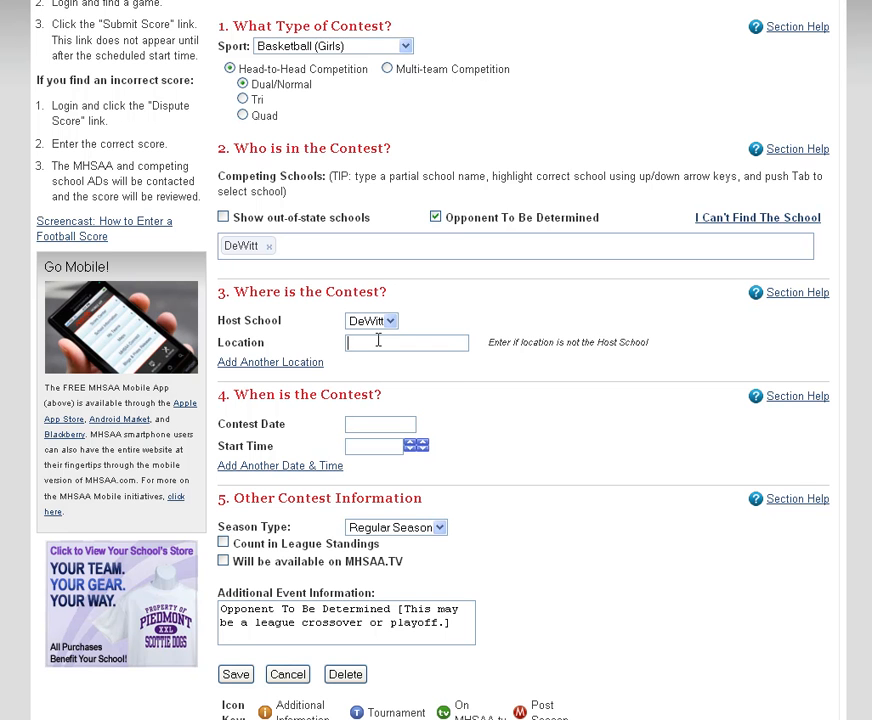
pyautogui.write('Det')
pyautogui.press('Down')
pyautogui.press('Return')
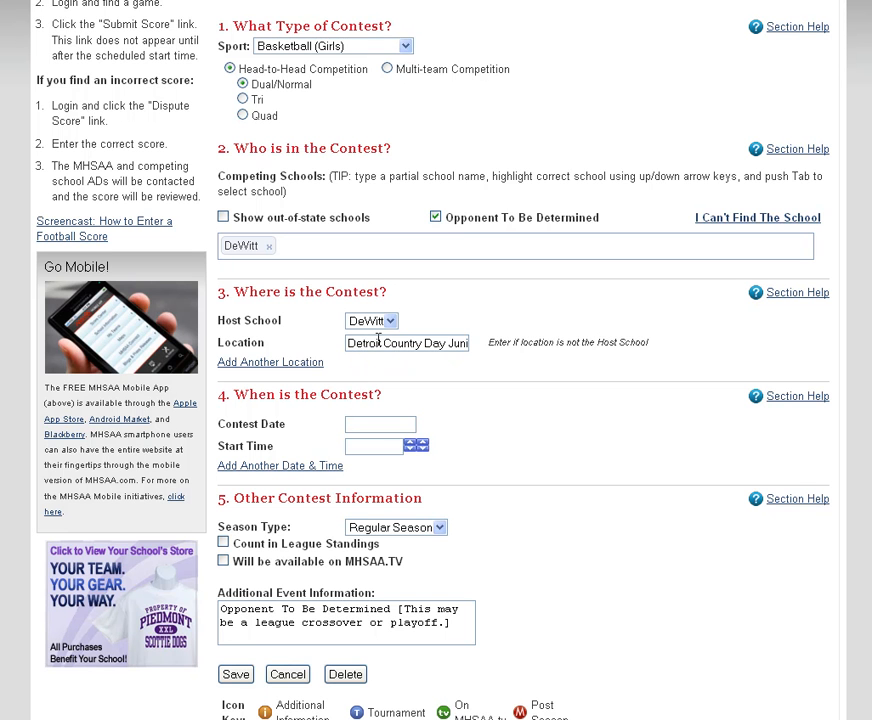
# Set the contest date to 12/28/2011 and the start time to 06:30 PM.
pyautogui.click(385, 424)
pyautogui.click(482, 462)
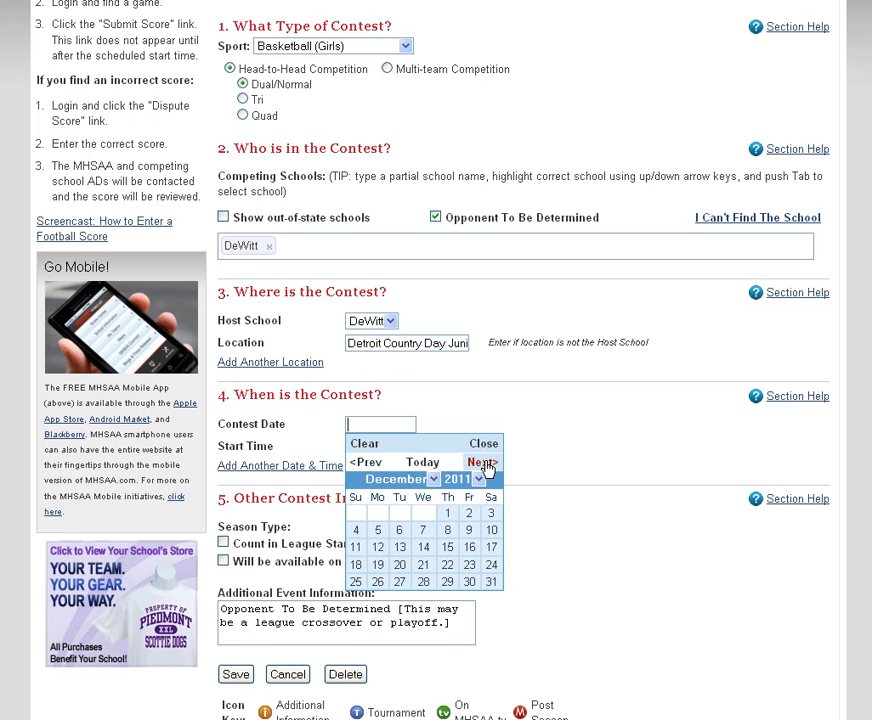
pyautogui.click(430, 586)
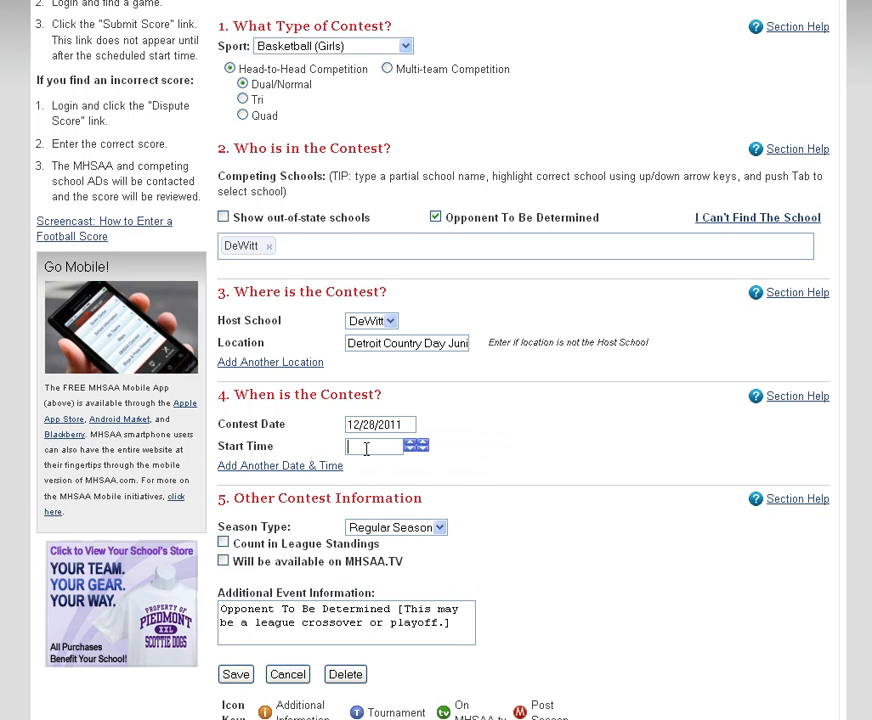
pyautogui.click(366, 449)
pyautogui.write('3')
pyautogui.write('5:00 PM')
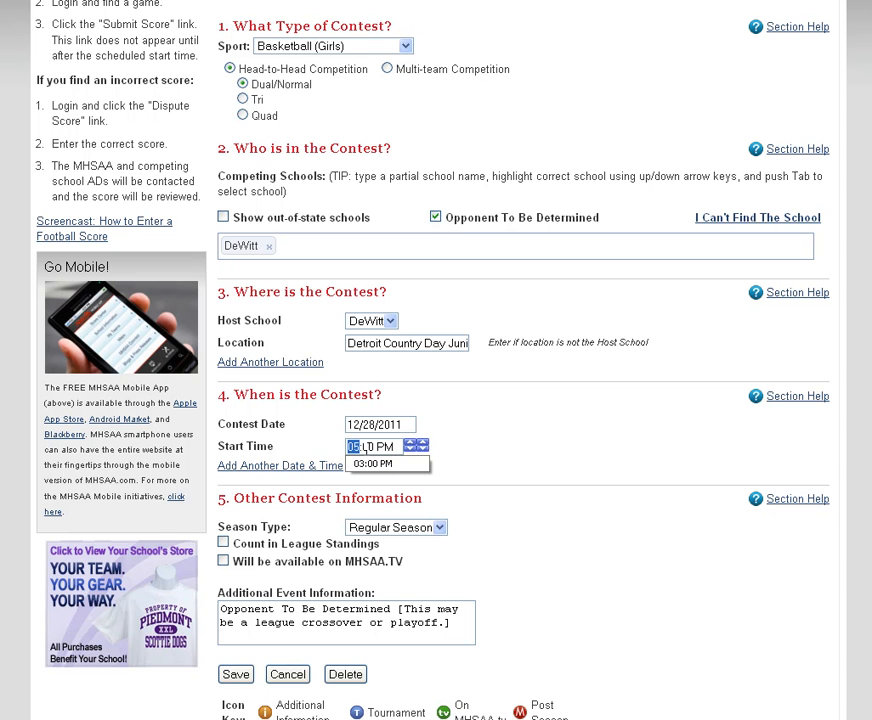
pyautogui.write('6')
pyautogui.click(366, 447)
pyautogui.write('00')
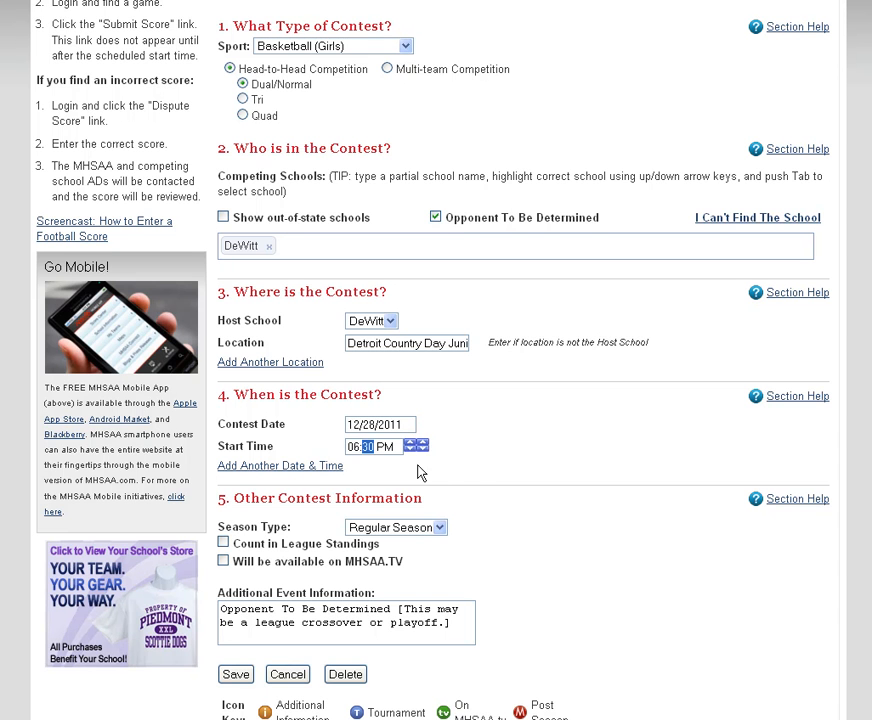
pyautogui.click(464, 466)
# Insert the line "Motor City Roundball Classic" and an opening parenthesis before the existing additional event information.
pyautogui.click(221, 609)
pyautogui.write('Motor Ci')
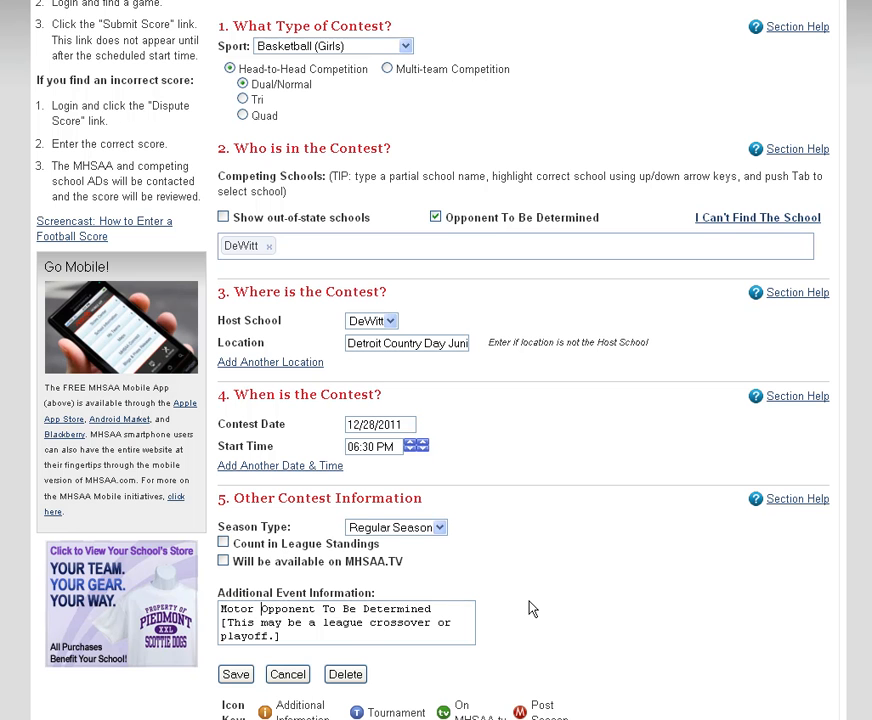
pyautogui.write('ty ROppo')
pyautogui.press('BackSpace')
pyautogui.write('o')
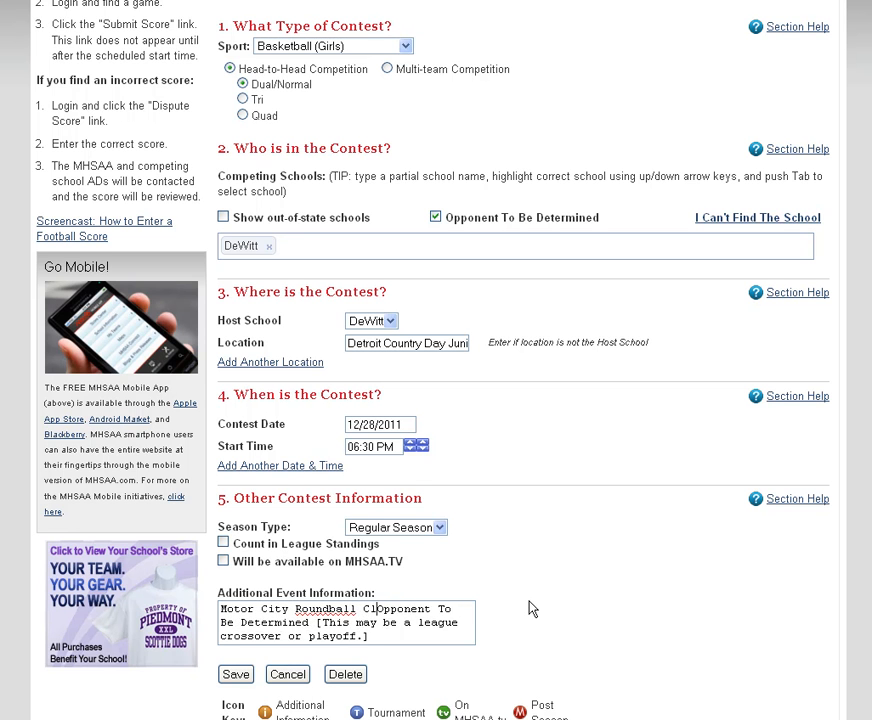
pyautogui.write('undball Classic')
pyautogui.press('Return')
pyautogui.write('(')
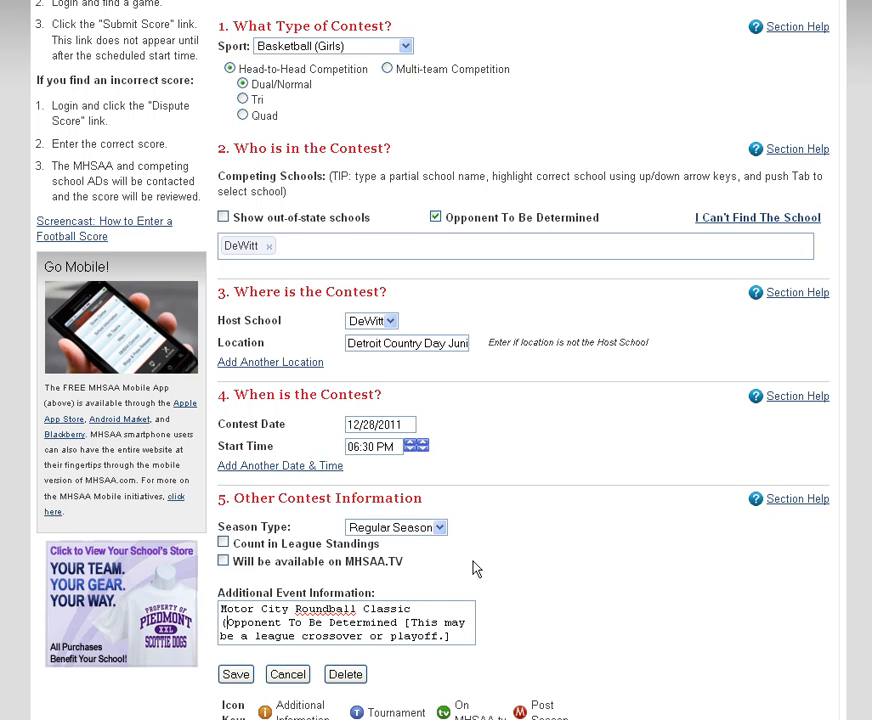
# Replace the bracketed league crossover note with a closing parenthesis after "Opponent To Be Determined" and save the contest.
pyautogui.moveTo(404, 622); pyautogui.dragTo(489, 638)
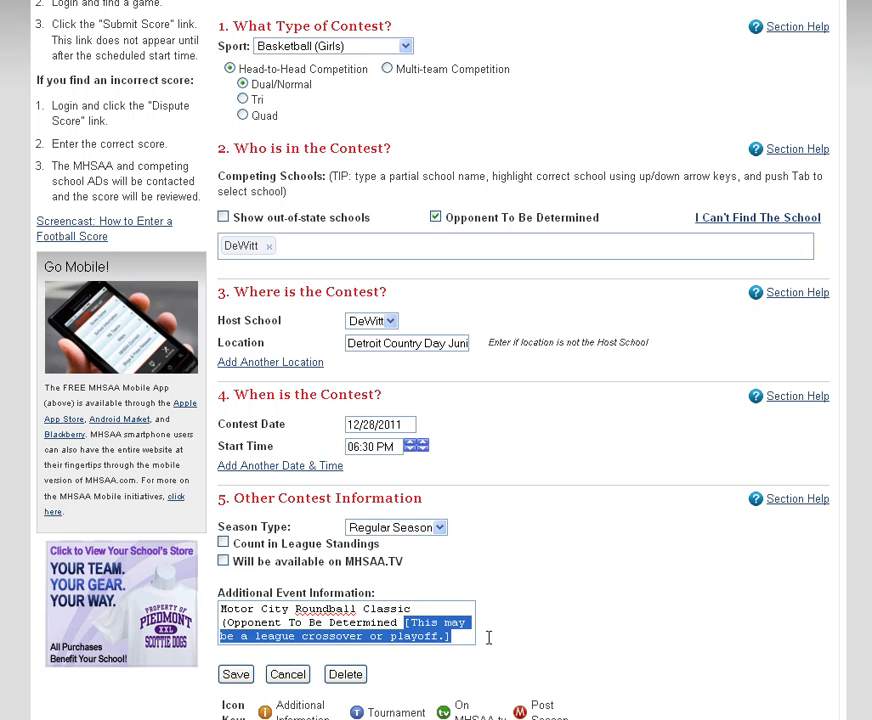
pyautogui.press('BackSpace')
pyautogui.press('BackSpace')
pyautogui.write(')')
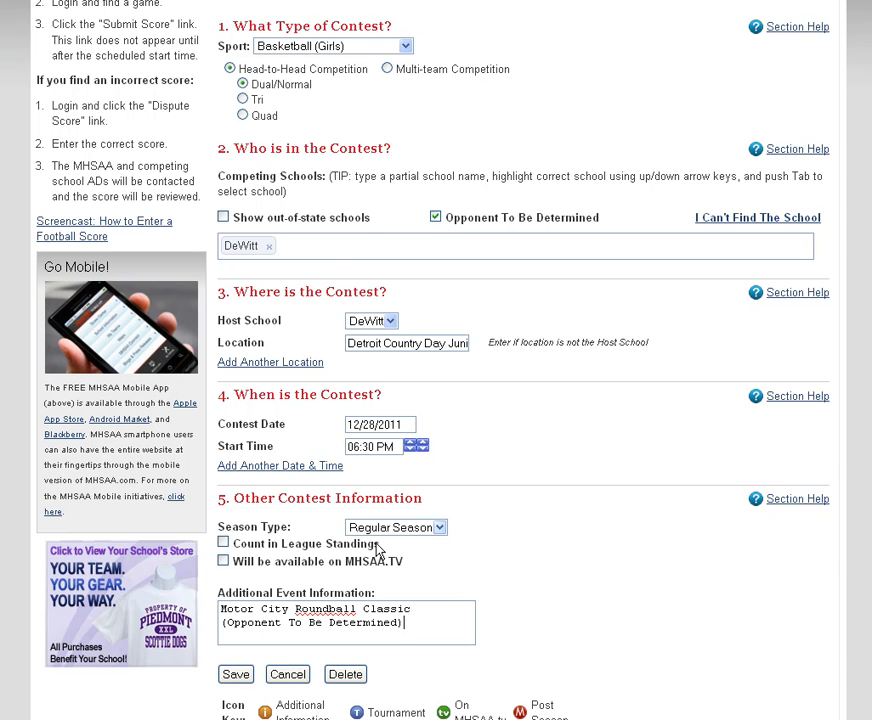
pyautogui.click(235, 674)
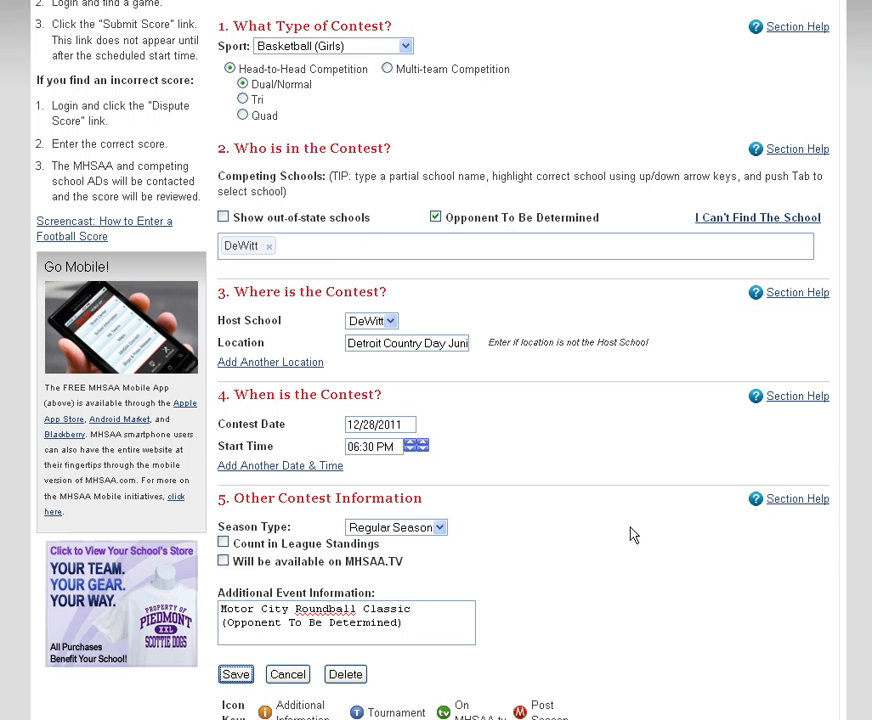
# Review the 12/28/2011 contest and its additional information note on DeWitt's schedule.
pyautogui.scroll(-2, 599, 512)
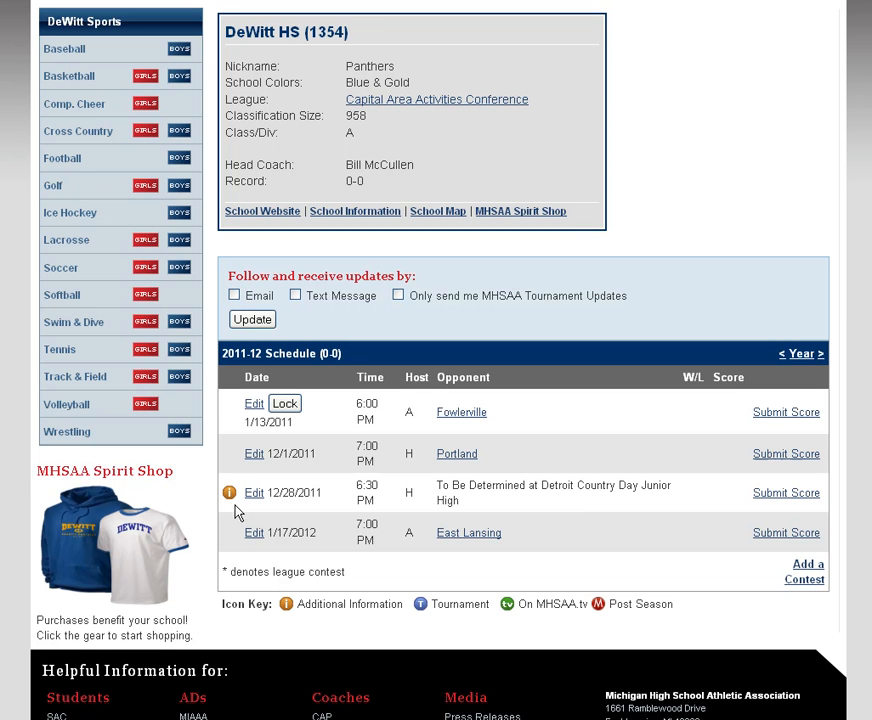
pyautogui.moveTo(229, 495)
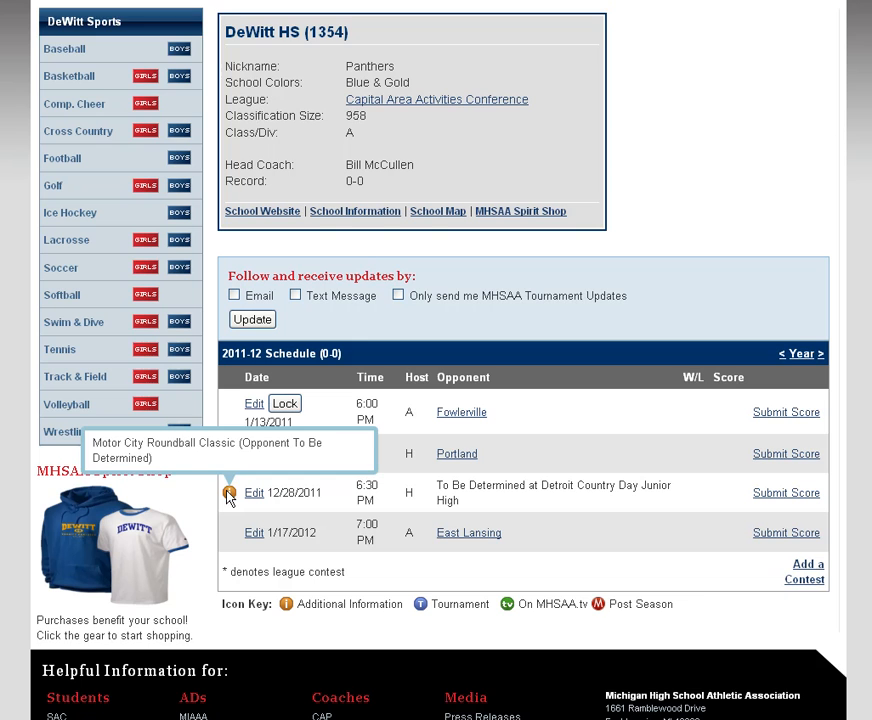
pyautogui.scroll(-3, 592, 465)
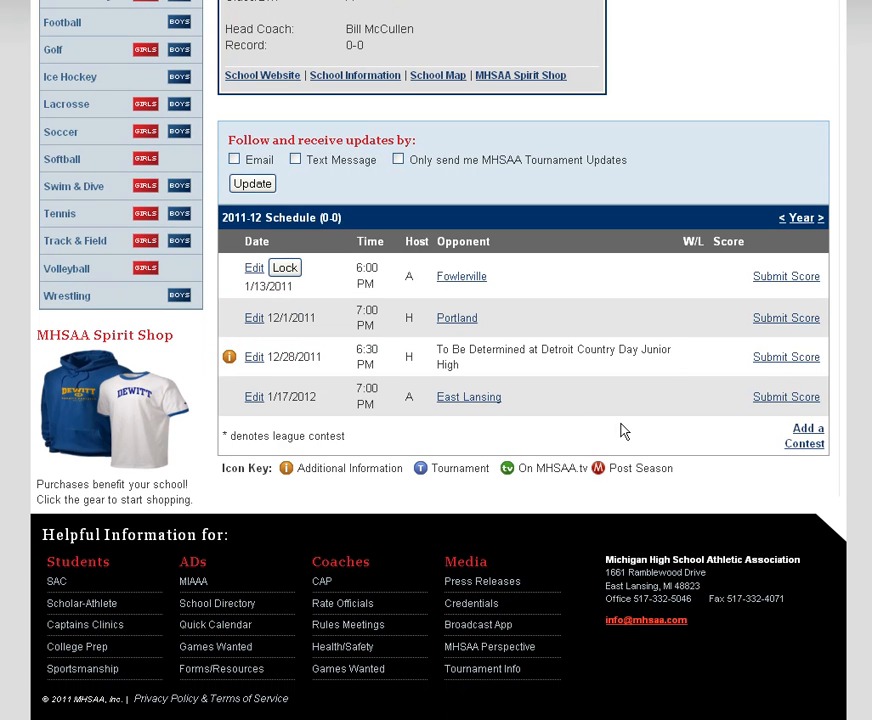